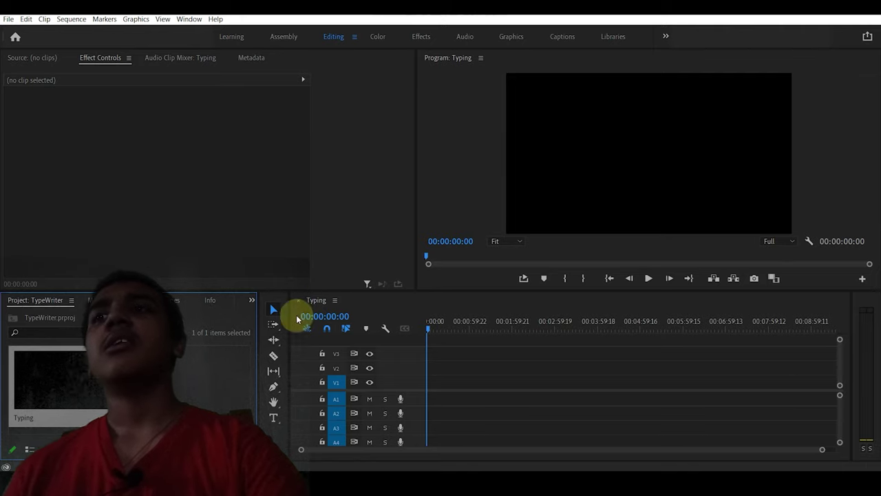
Add a Type-tool title reading 'Adobe Premiere Pro CC 2021' on the black frame, correcting the typo.
click(274, 418)
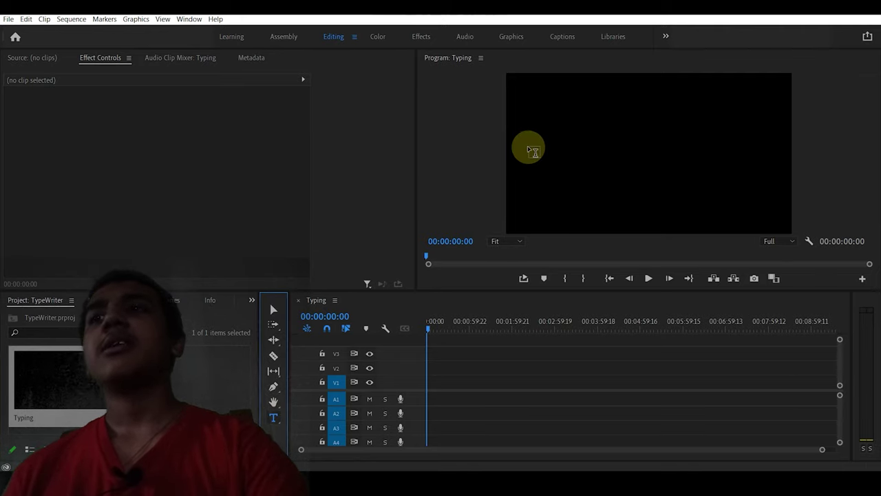
click(568, 135)
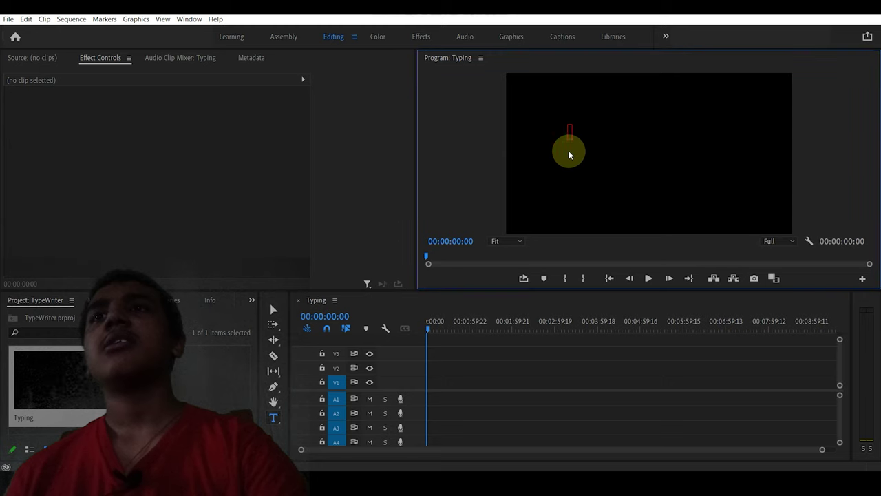
text(A)
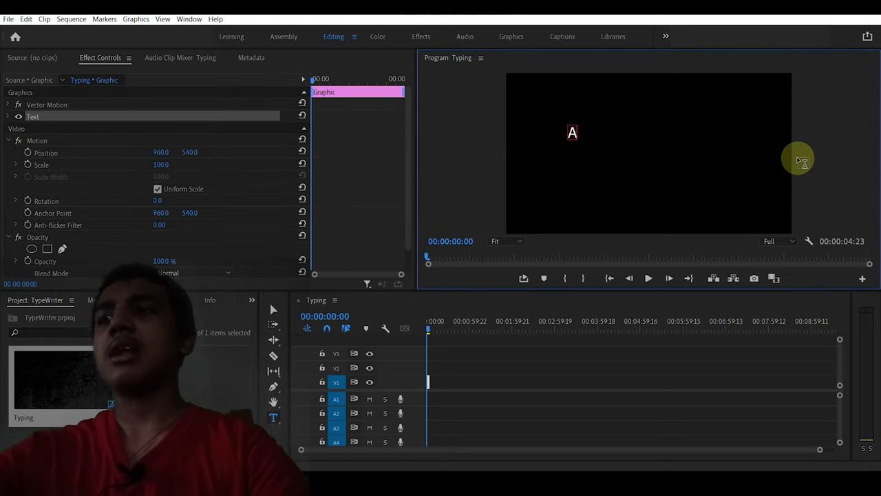
text(dobe Pr)
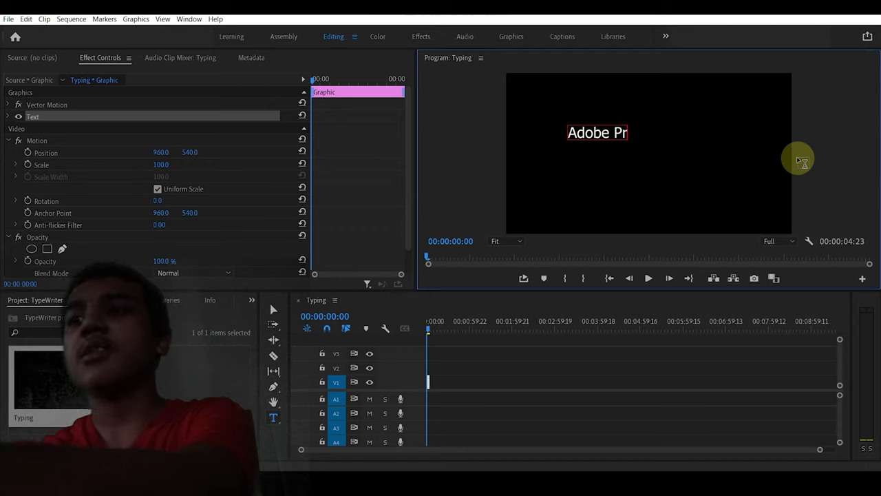
text(e k)
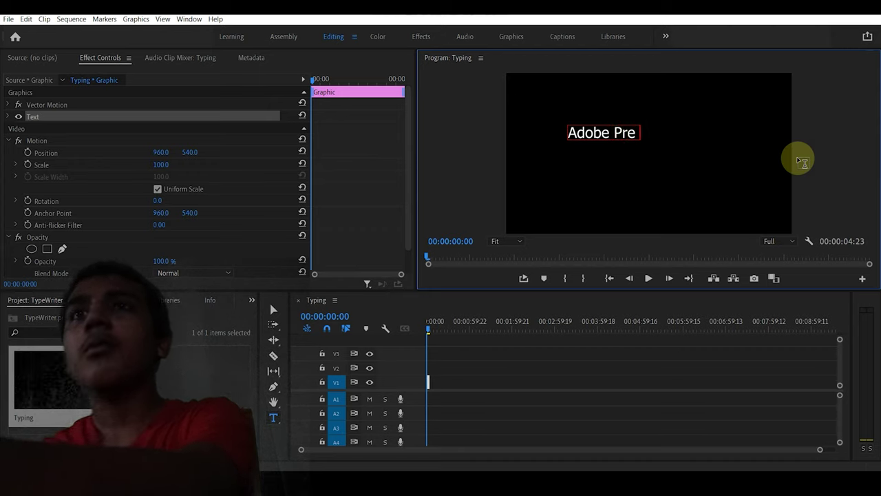
key(BackSpace)
text(i)
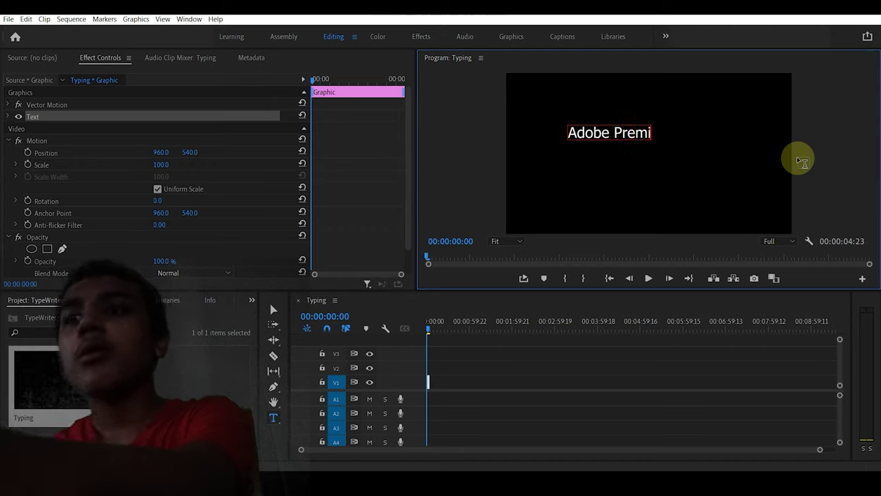
text(ere Pro)
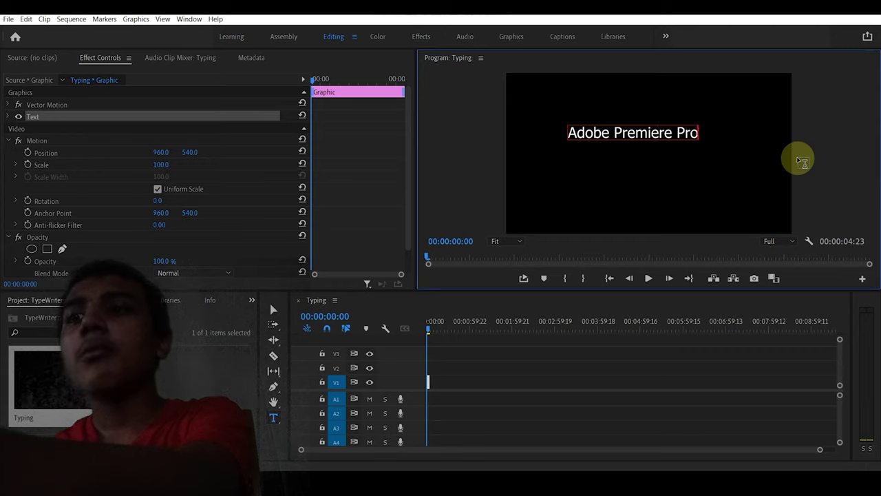
text( CC 2021)
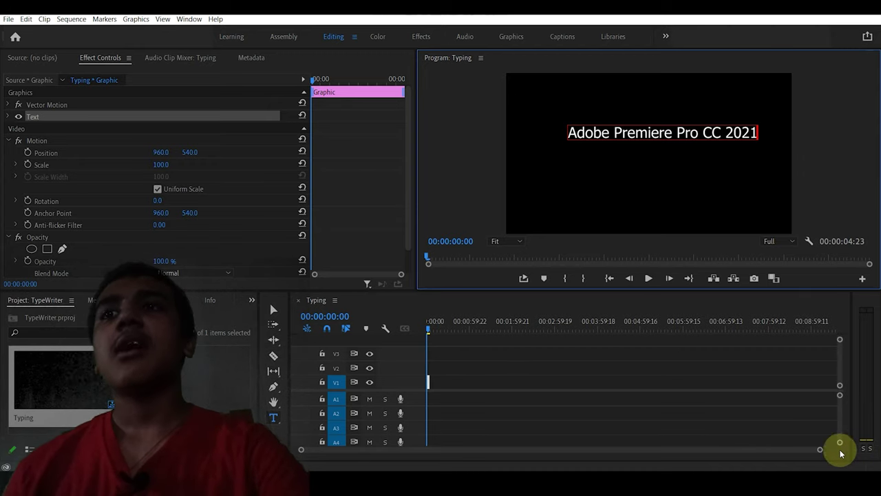
drag(820, 449, 758, 449)
Set the title's Motion Position to 846, 624 in Effect Controls.
key(backslash)
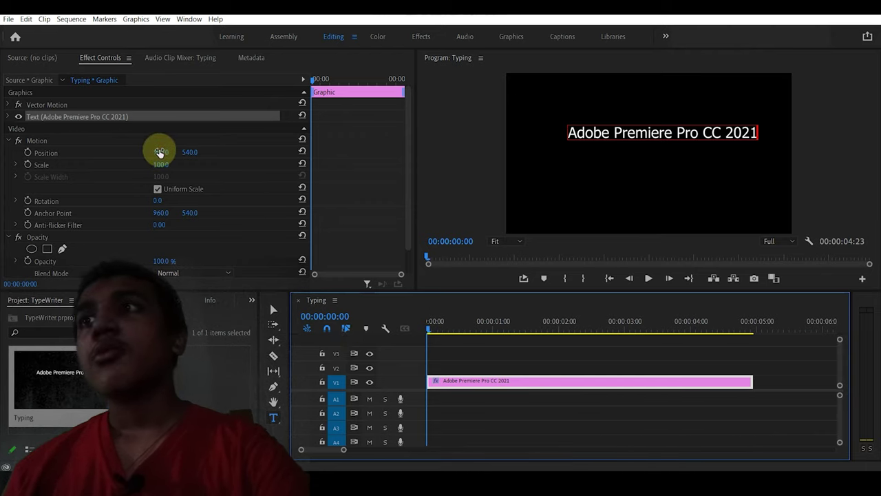
drag(163, 155, 166, 154)
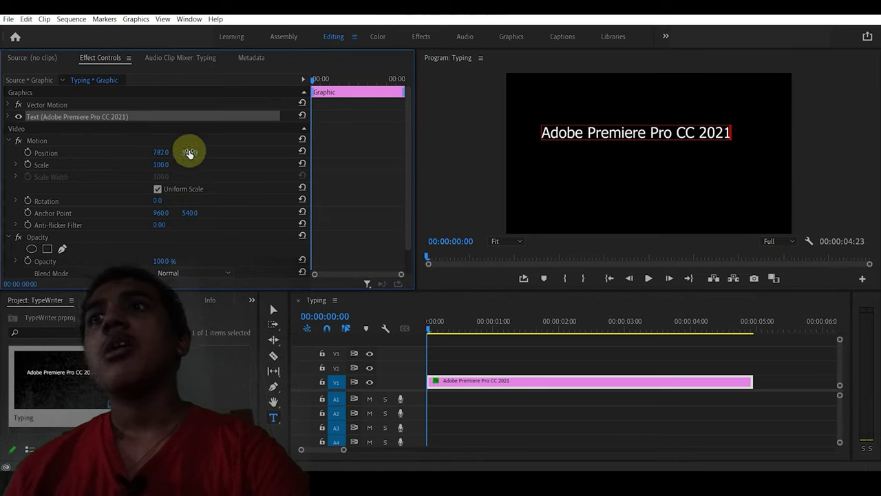
drag(190, 153, 199, 153)
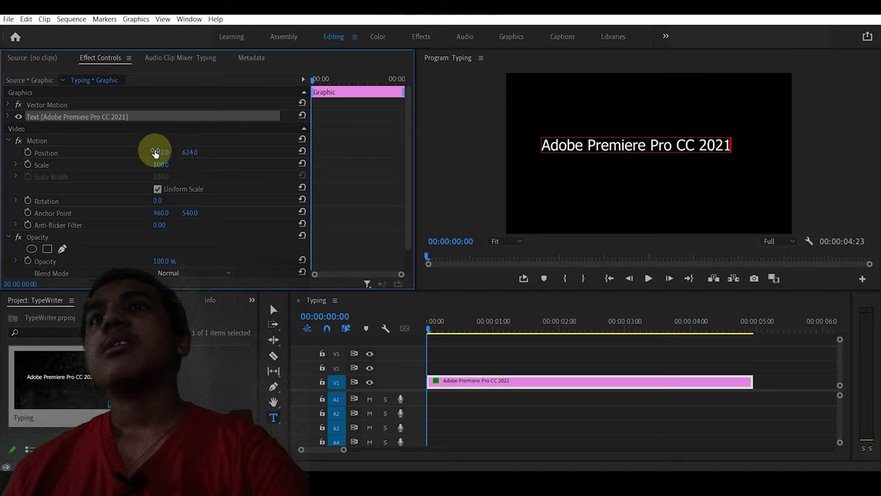
drag(155, 153, 161, 154)
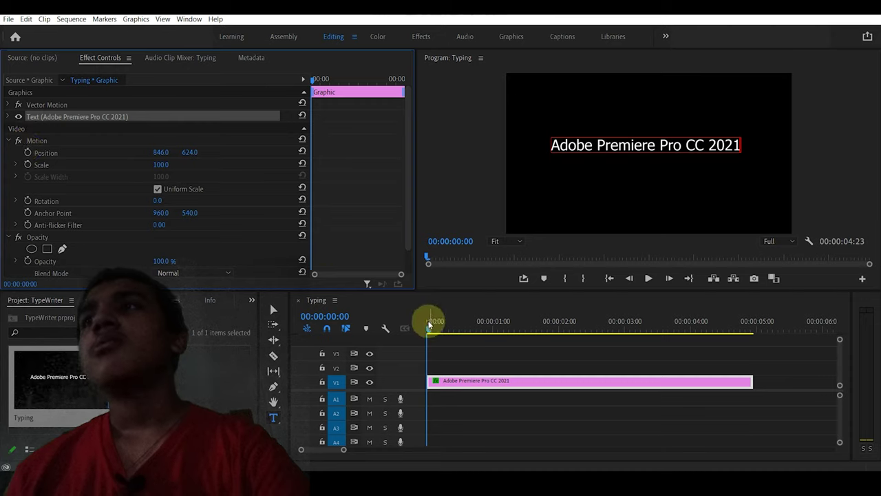
Turn on the Source Text stopwatch and erase every character of the title.
scroll(48, 210, down, 1)
scroll(46, 208, up, 1)
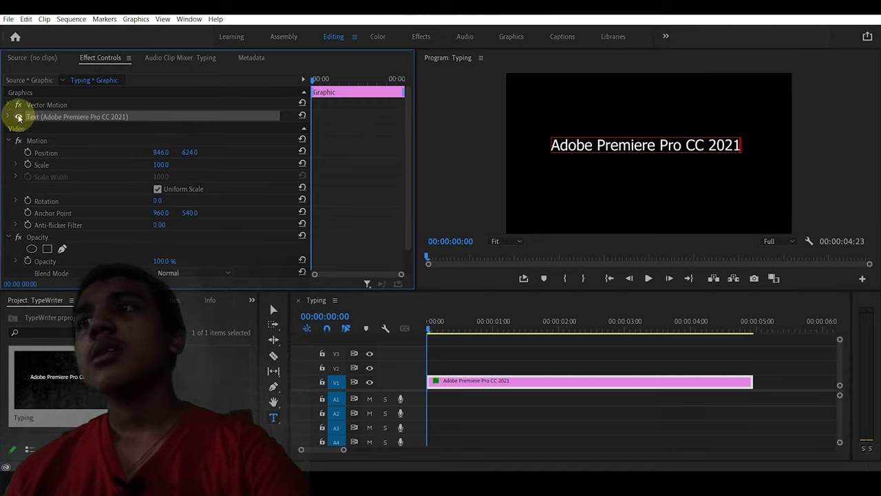
click(8, 117)
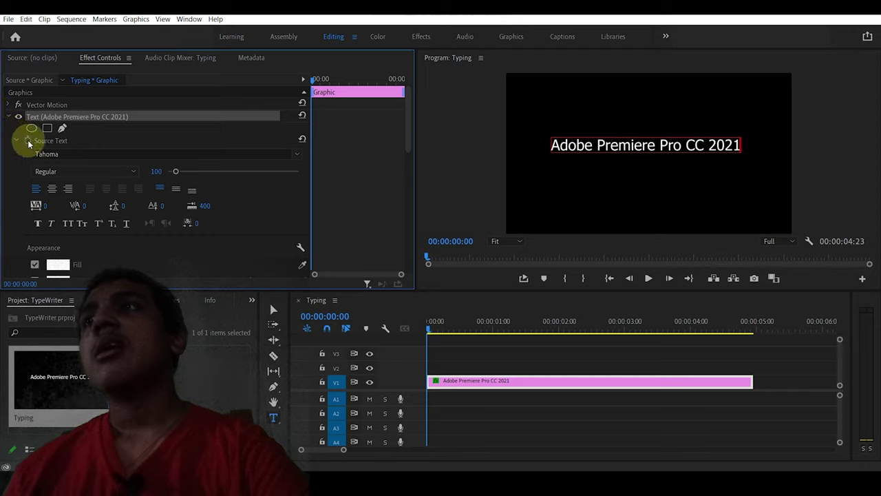
click(27, 140)
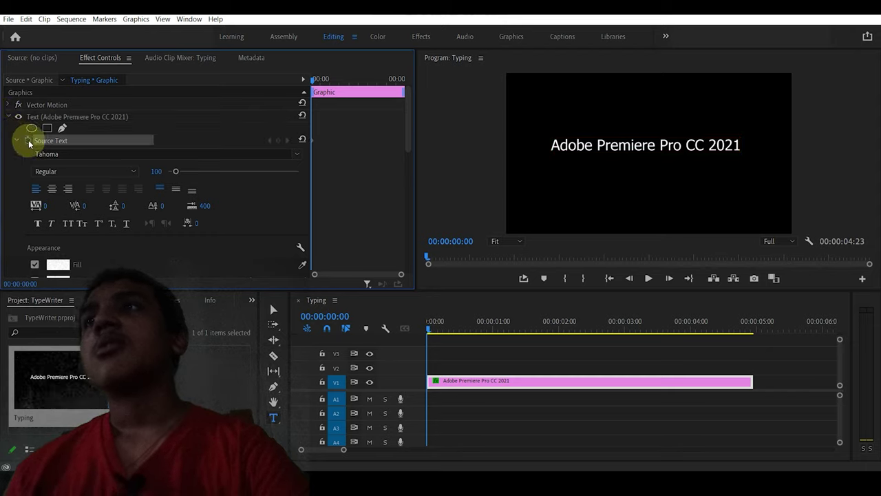
click(735, 145)
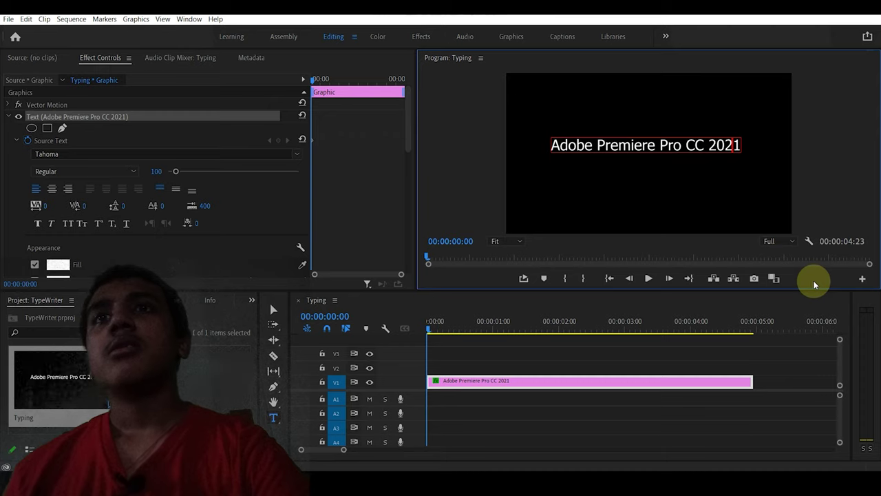
key(BackSpace)
key(BackSpace)
key(BackSpace)
key(BackSpace)
key(BackSpace)
key(BackSpace)
key(BackSpace)
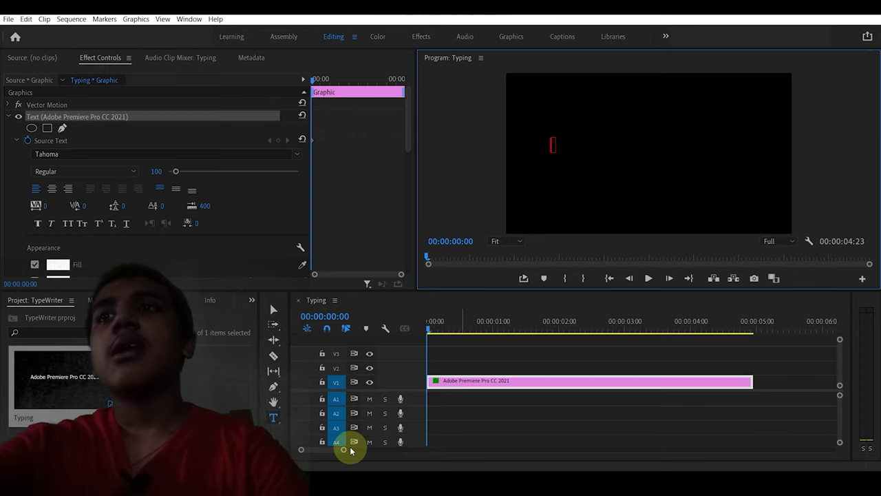
drag(347, 451, 327, 452)
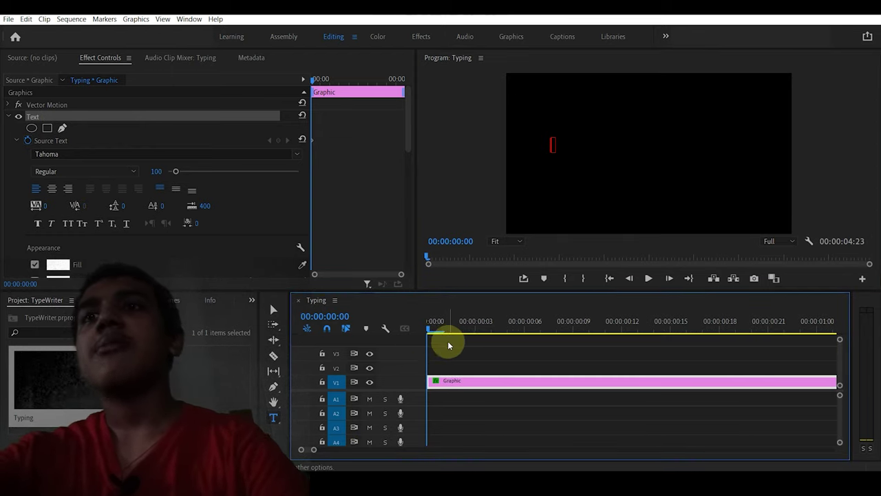
Type 'A', 'd', 'o' on keyframes three frames apart, spelling 'Ado'.
click(555, 148)
text(A)
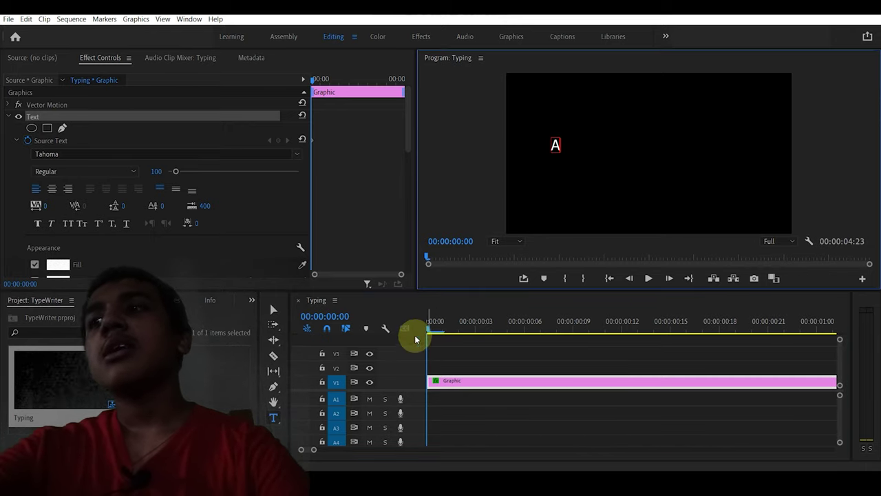
drag(427, 328, 474, 331)
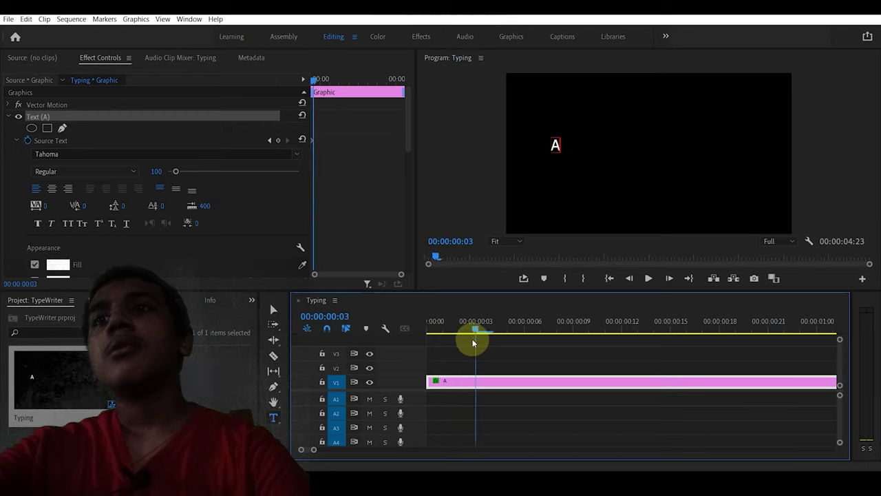
click(559, 148)
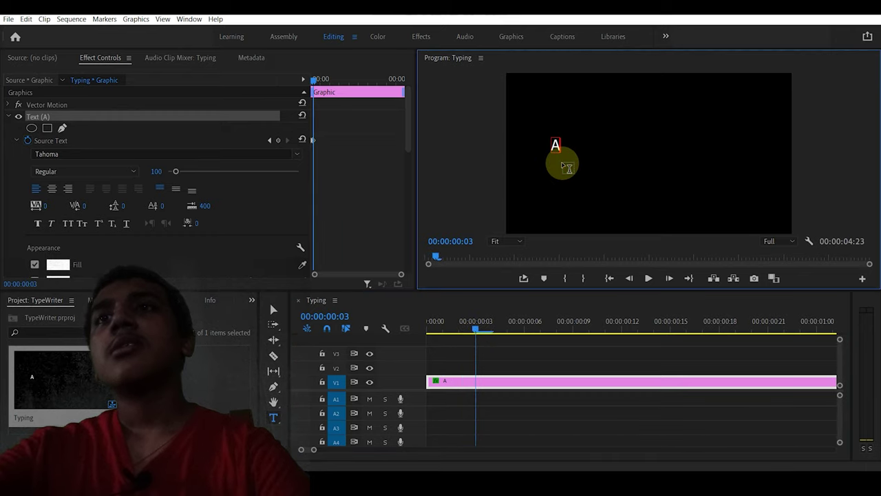
text(d)
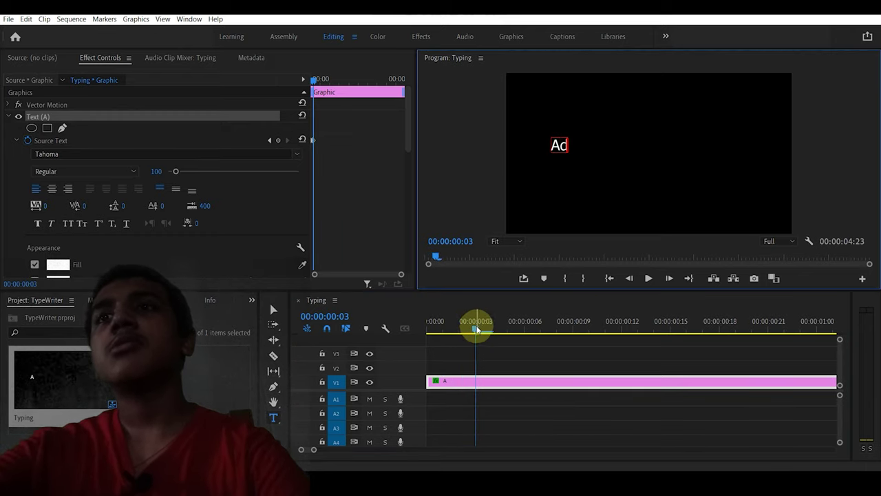
drag(477, 329, 525, 330)
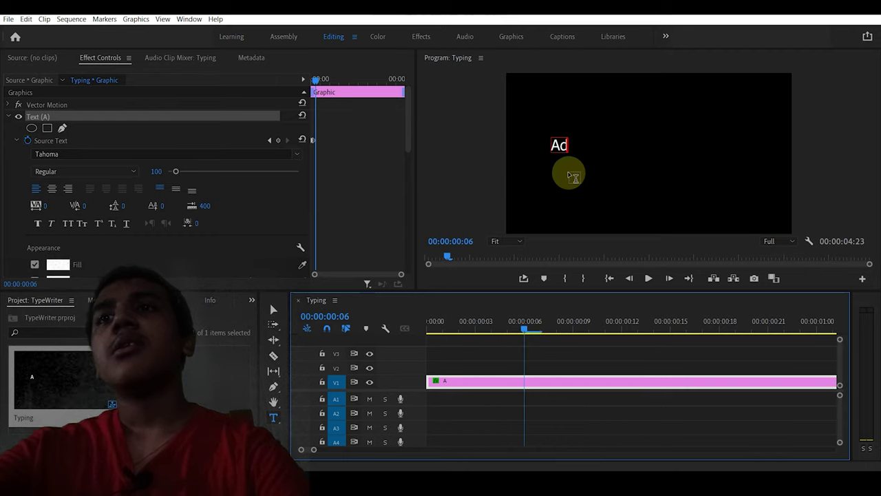
click(559, 145)
text(o)
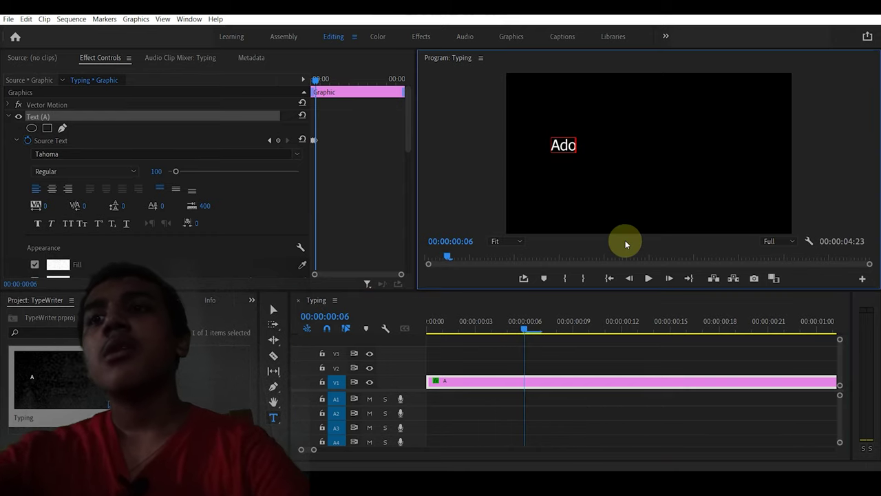
Add 'b', 'e' and 'P' on the next keyframes, reaching 'Adobe P'.
drag(524, 331, 573, 331)
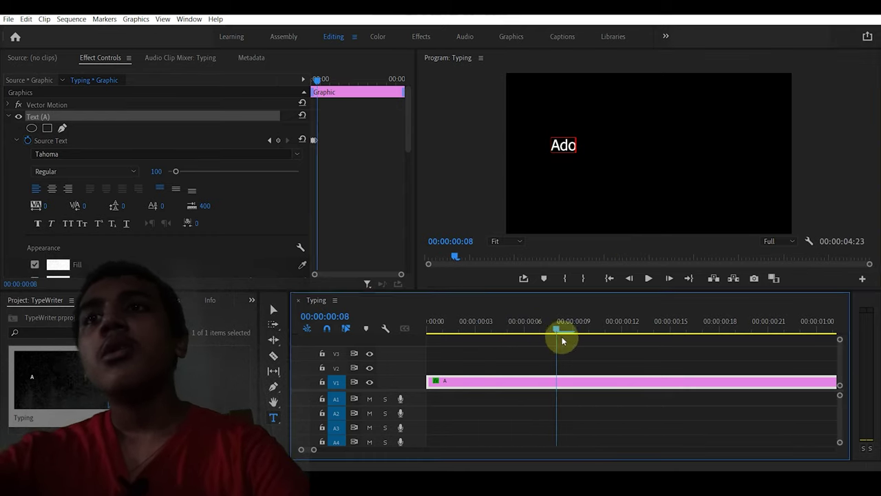
click(579, 149)
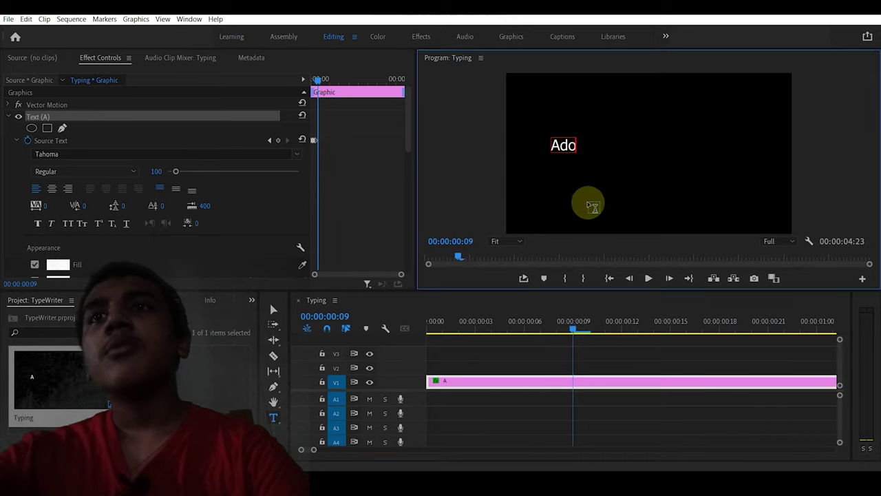
text(b)
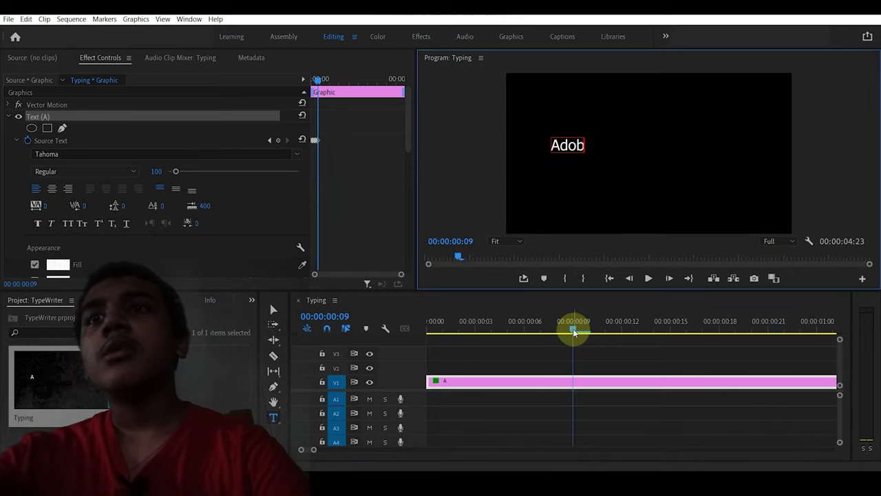
drag(573, 332, 622, 333)
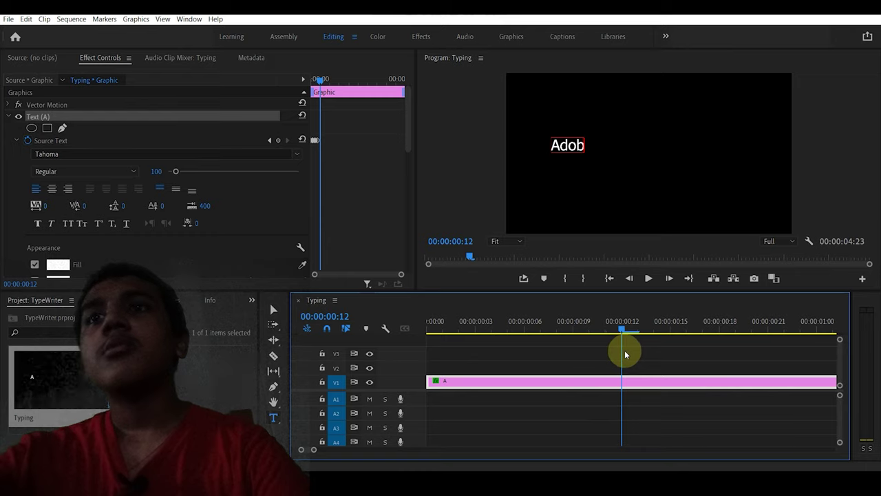
click(584, 145)
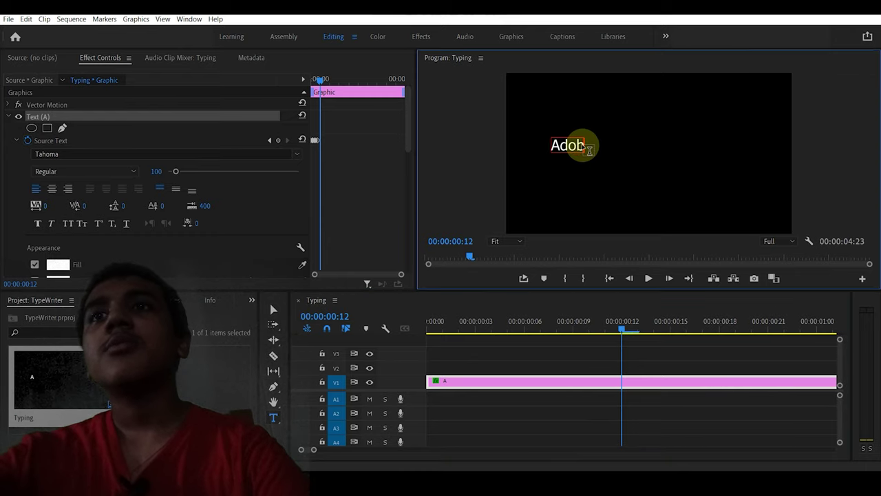
text(e)
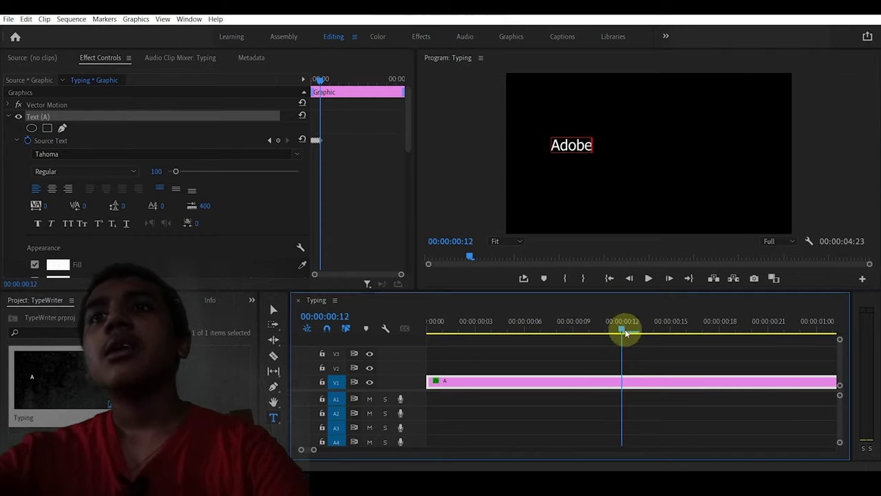
drag(622, 331, 654, 332)
key(Right)
click(583, 144)
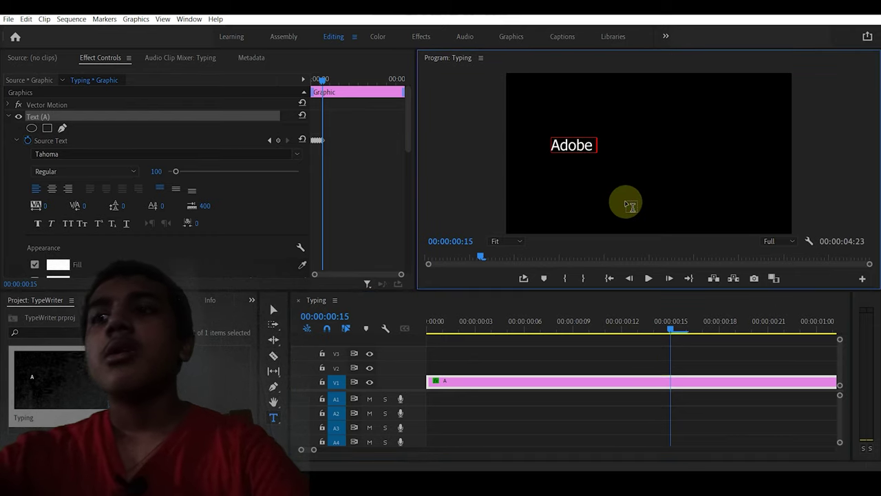
text( P)
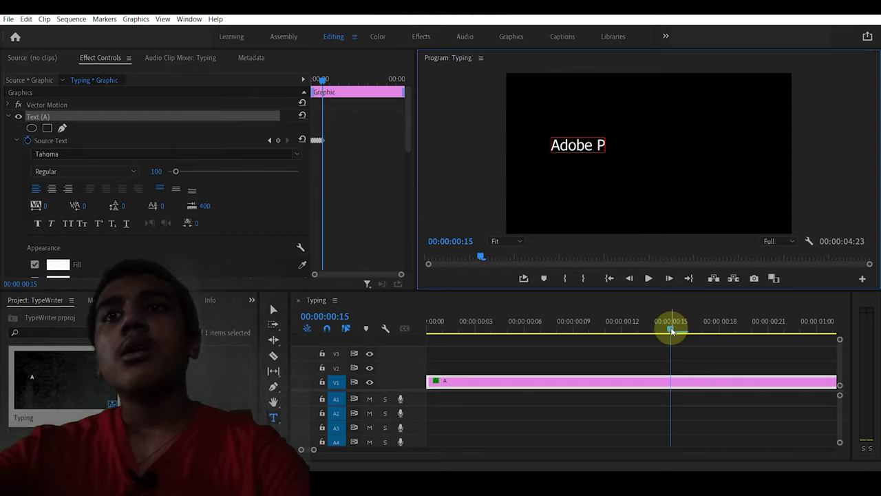
Add 'r', 'e' and 'm' three frames apart, reaching 'Adobe Prem'.
drag(671, 328, 720, 328)
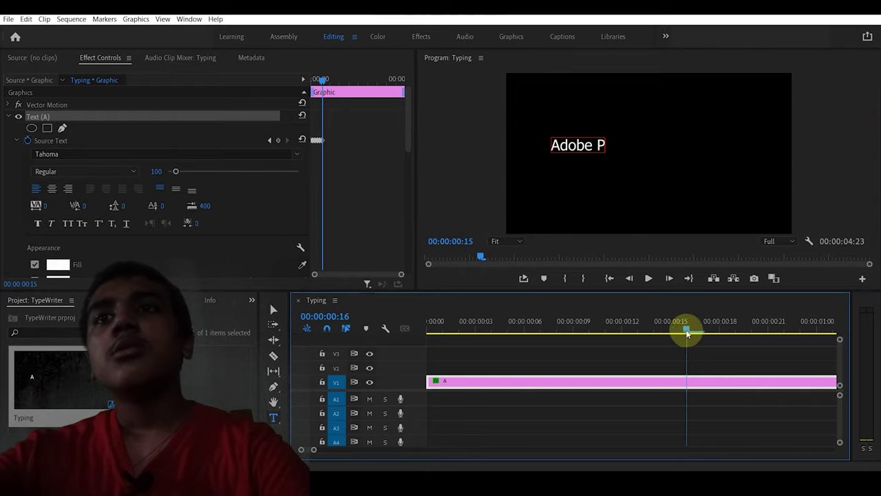
click(599, 146)
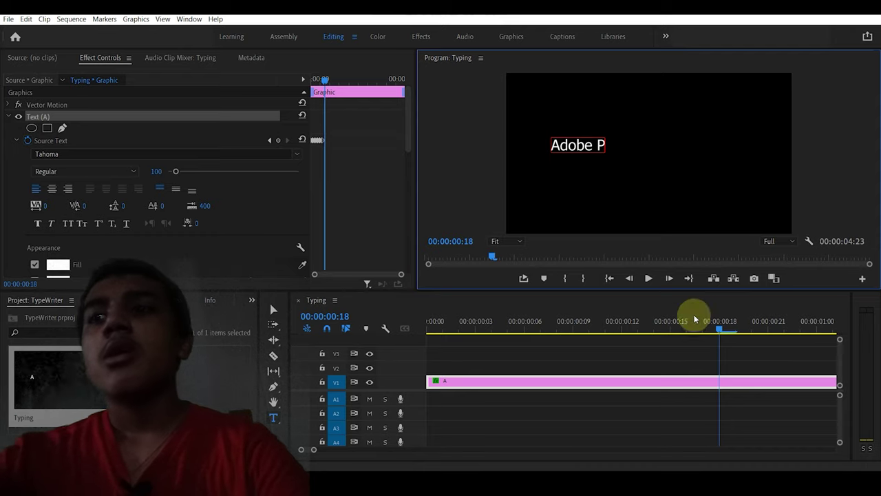
text(r)
click(722, 331)
drag(721, 331, 767, 333)
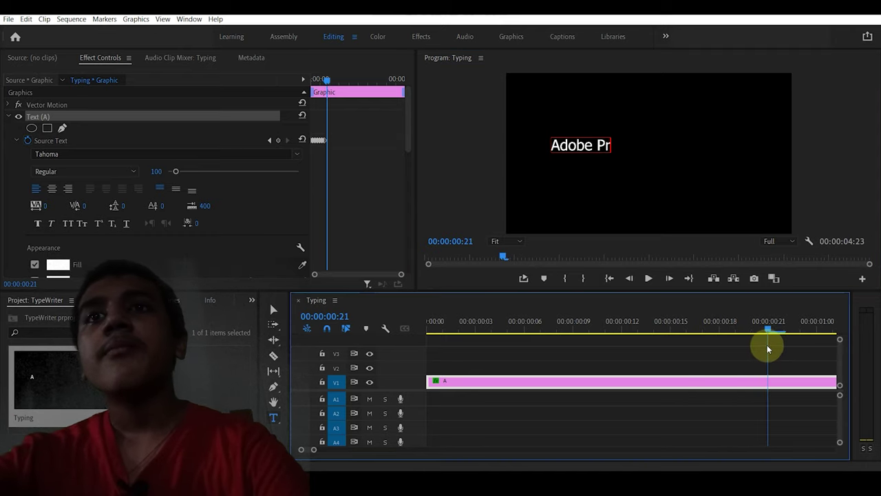
click(610, 147)
text(e)
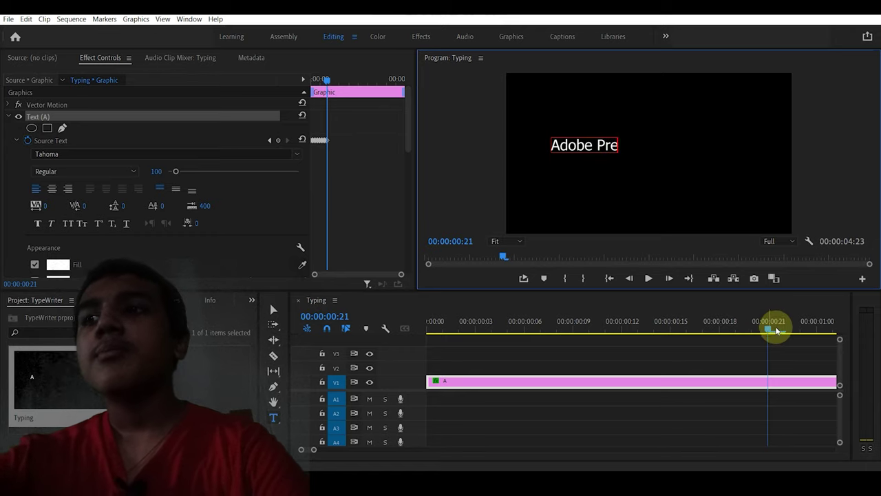
mouse_move(771, 332)
mouse_down()
mouse_move(791, 334)
mouse_move(684, 329)
mouse_up()
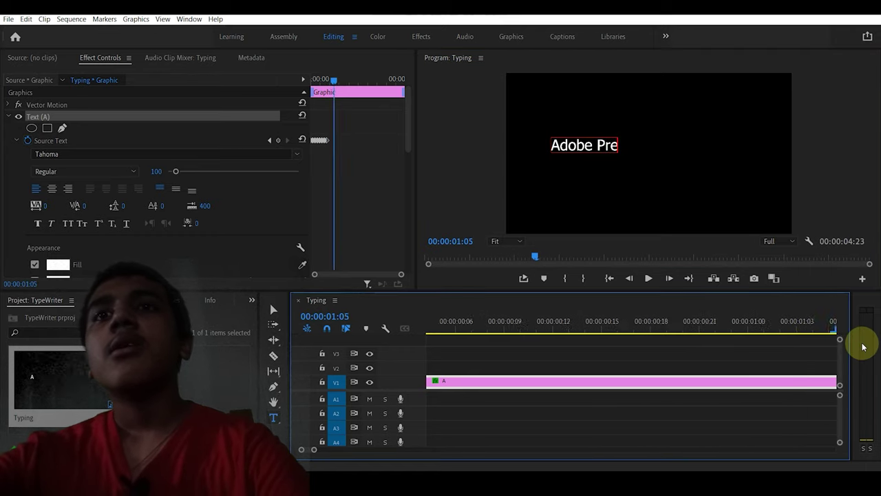
click(614, 143)
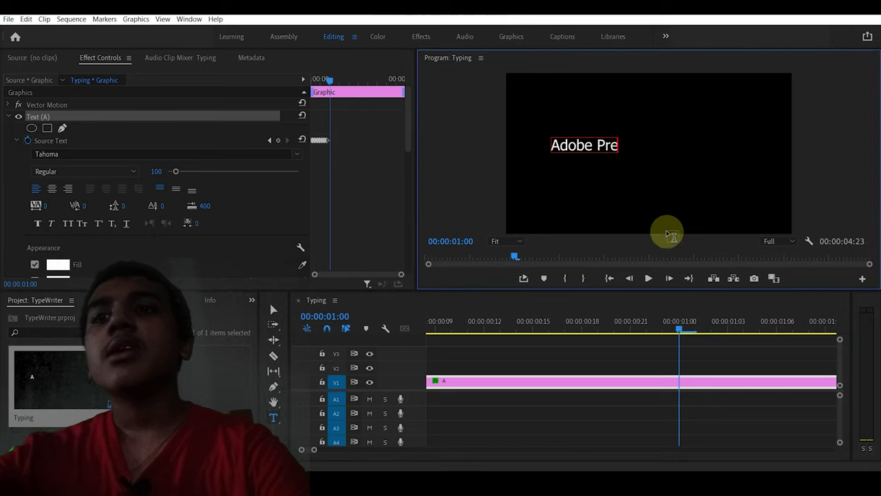
text(m)
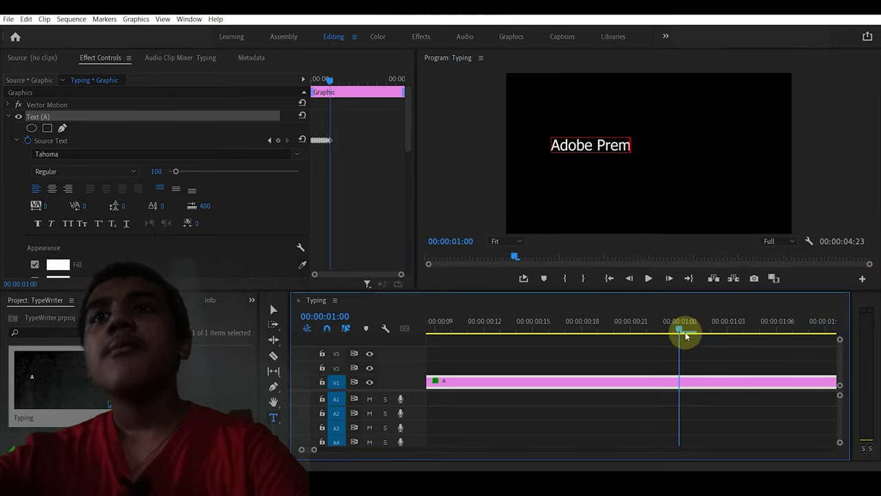
Add 'i' and 'e' on the next keyframes, reaching 'Adobe Premie'.
drag(680, 329, 730, 344)
click(626, 153)
text(i)
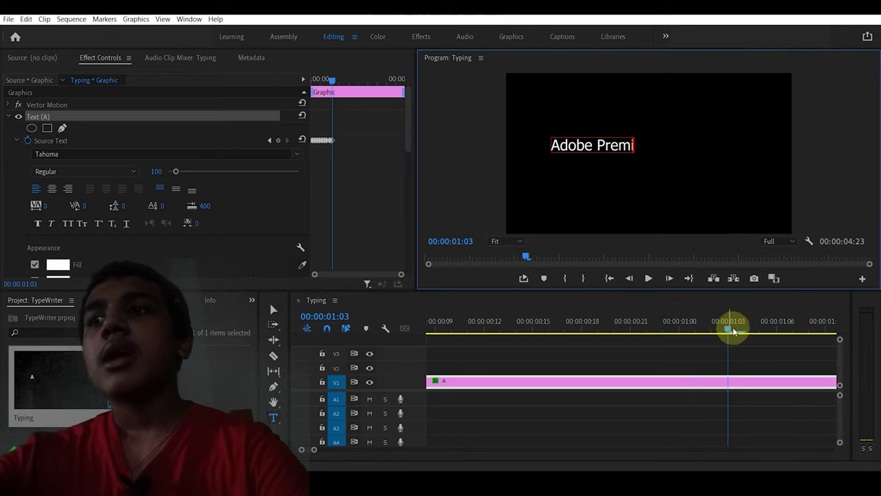
drag(729, 330, 776, 332)
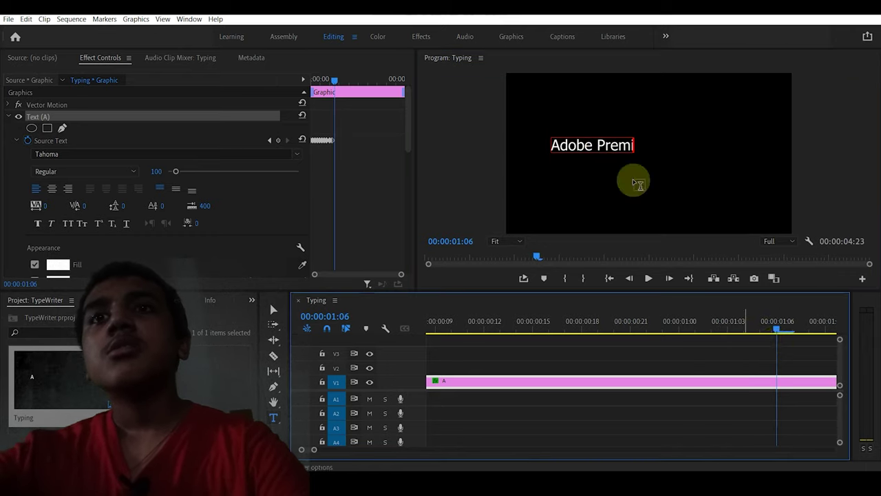
click(639, 153)
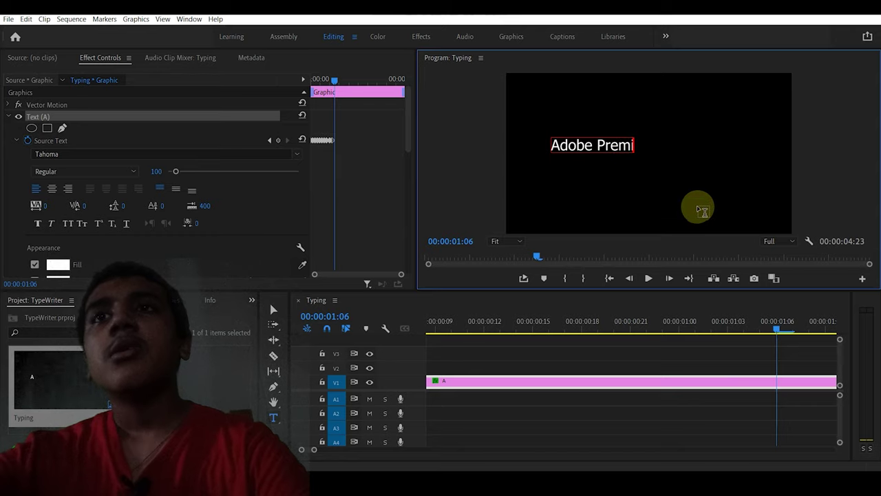
text(e)
click(776, 331)
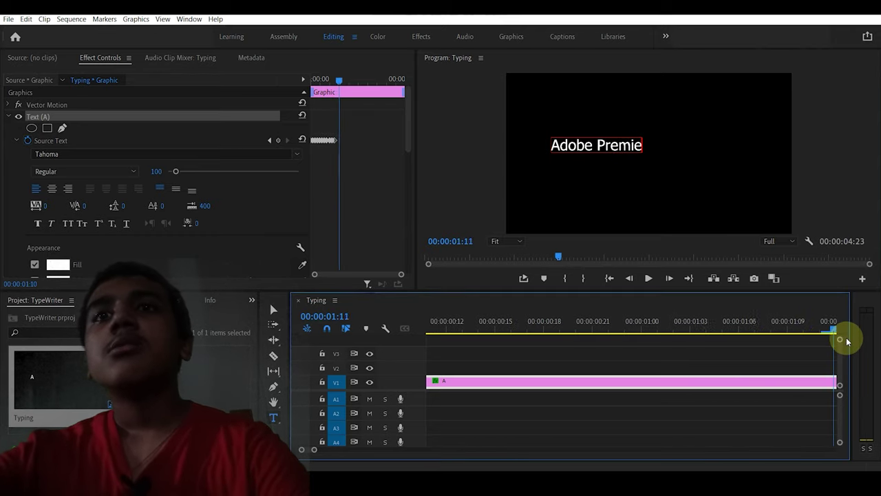
Continue adding the remaining letters of 'Premiere' on three-frame keyframes.
mouse_move(783, 332)
mouse_down()
mouse_move(767, 355)
mouse_move(735, 338)
mouse_up()
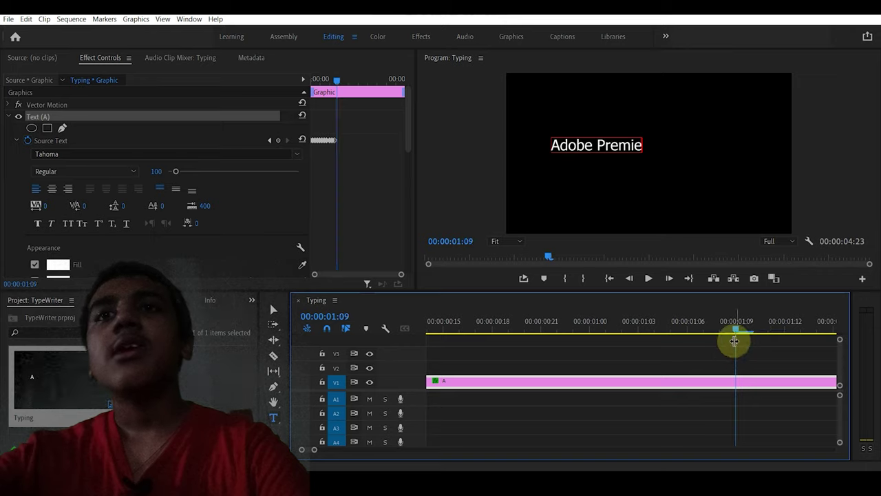
click(638, 150)
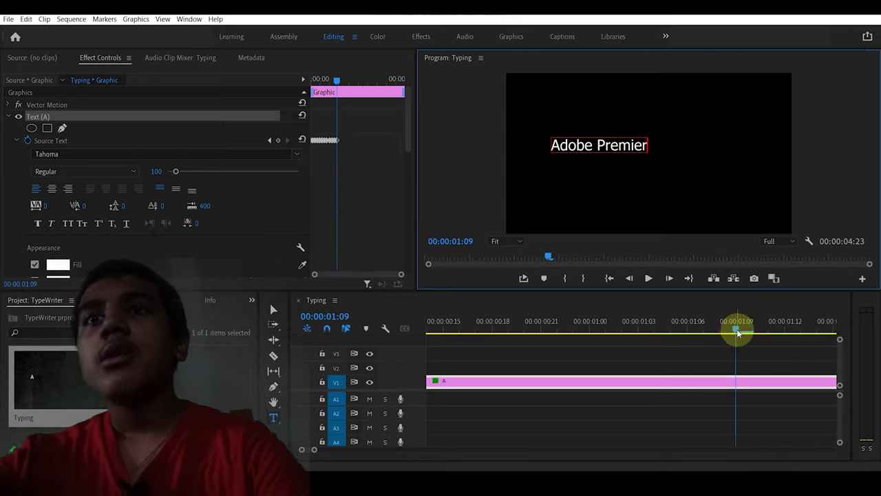
drag(736, 333, 785, 332)
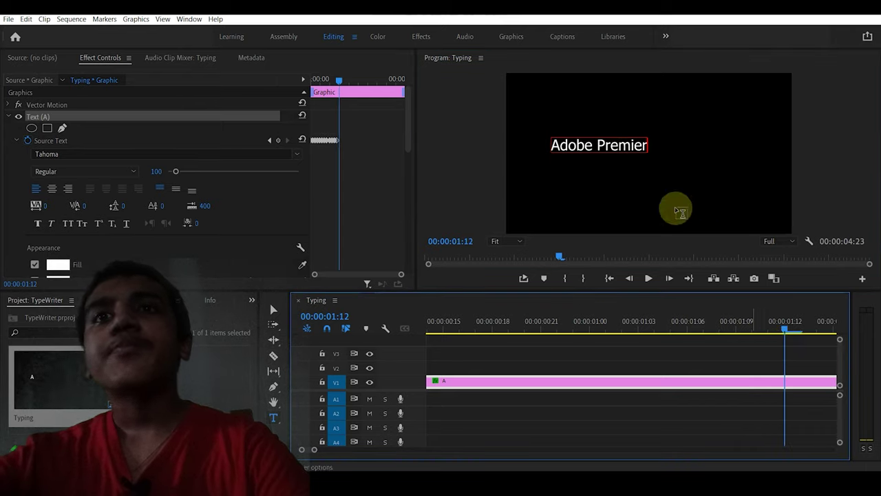
click(622, 145)
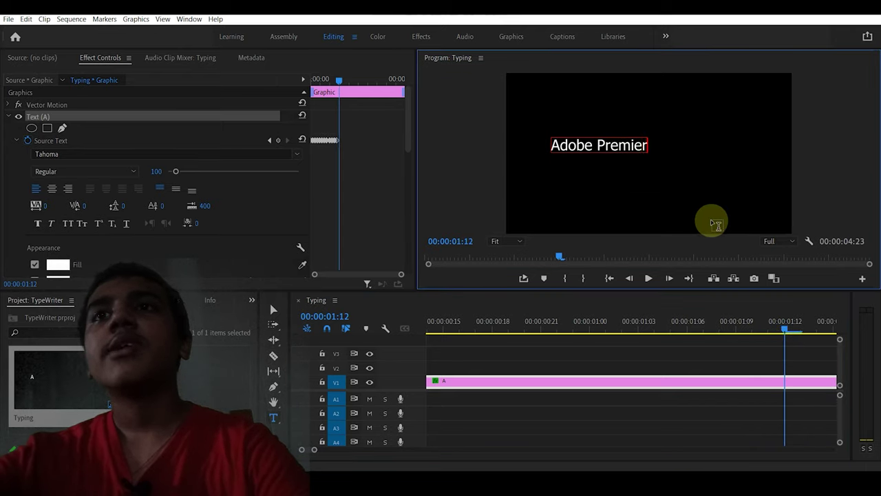
mouse_move(787, 329)
mouse_down()
mouse_move(860, 337)
mouse_move(662, 317)
mouse_up()
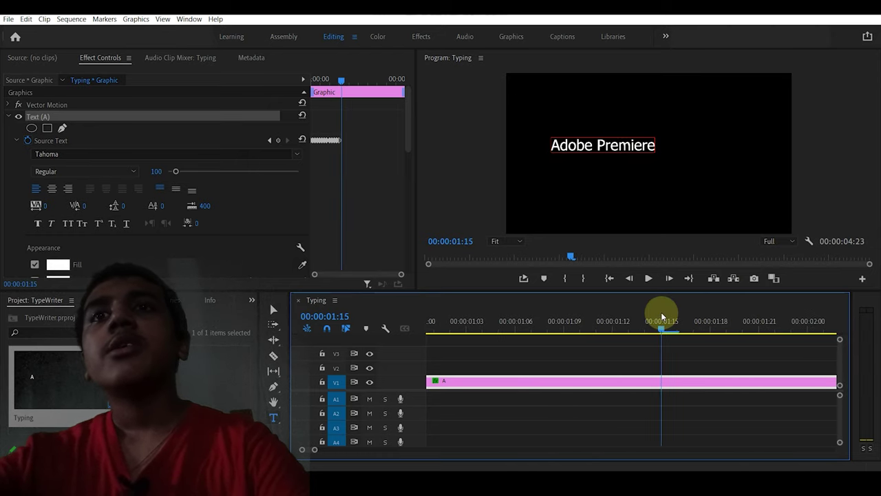
Type 'P', 'r' and the final letter of 'Pro', then rewind to the opening frame.
click(648, 142)
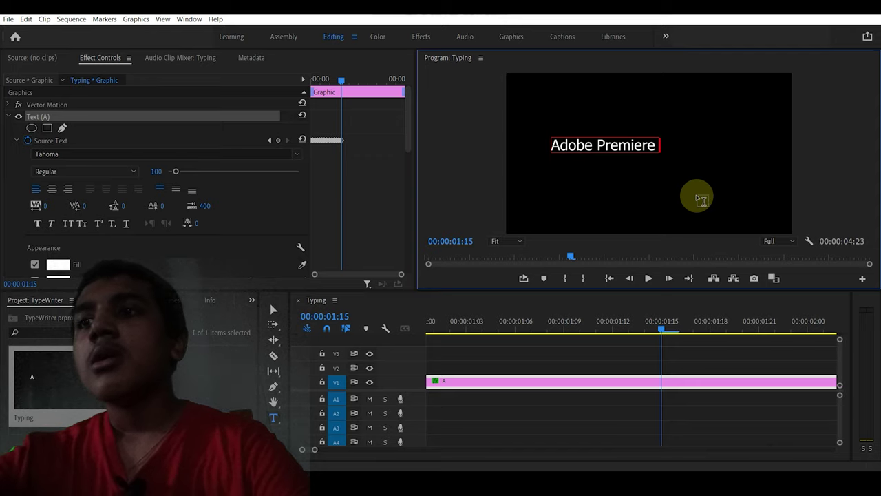
text(P)
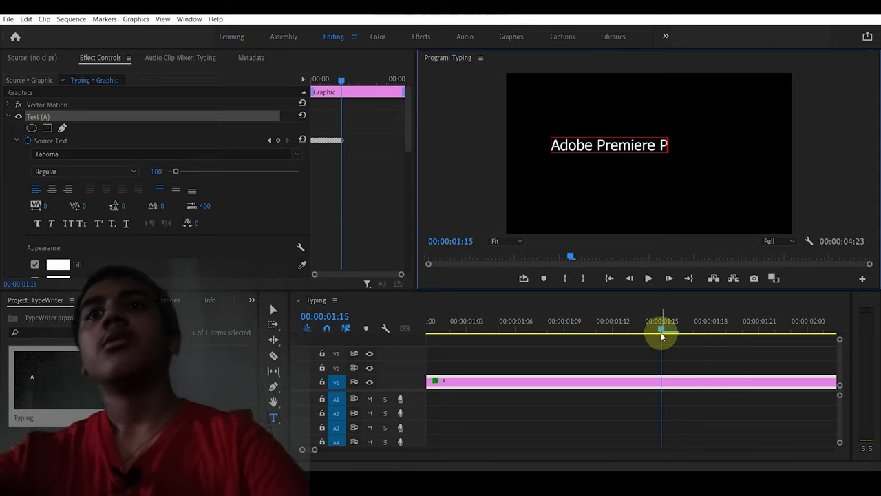
drag(661, 336, 710, 348)
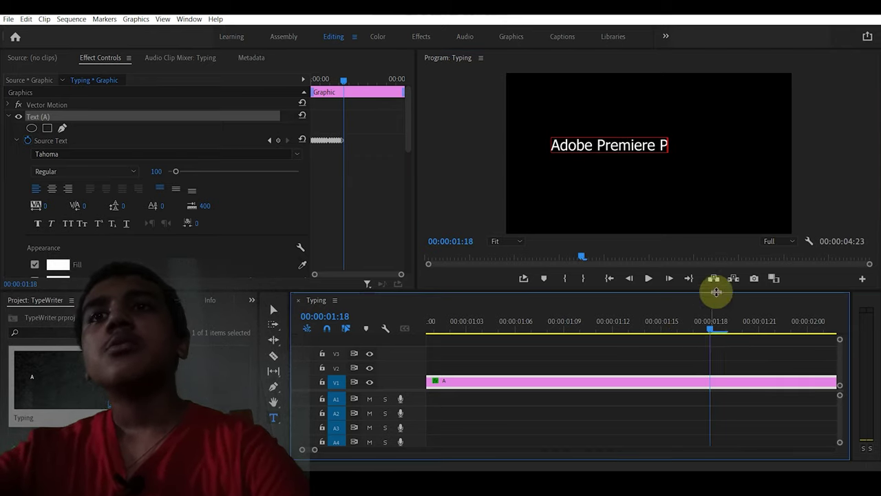
click(665, 146)
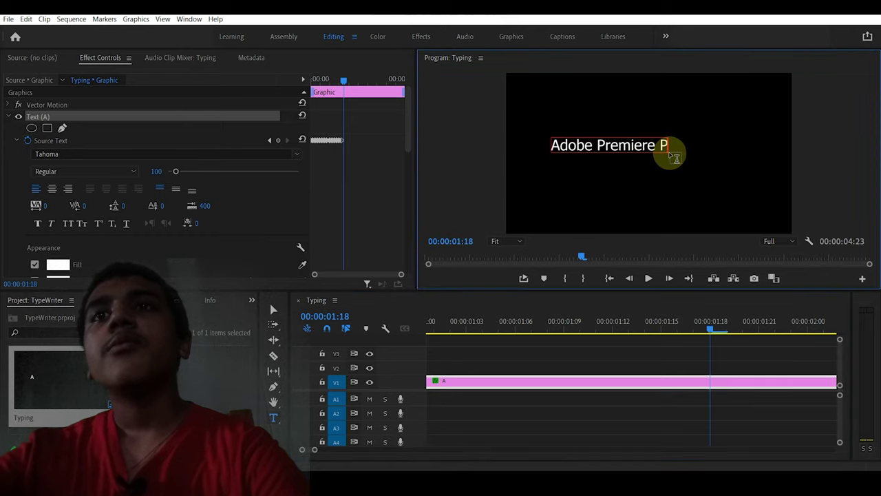
text(r)
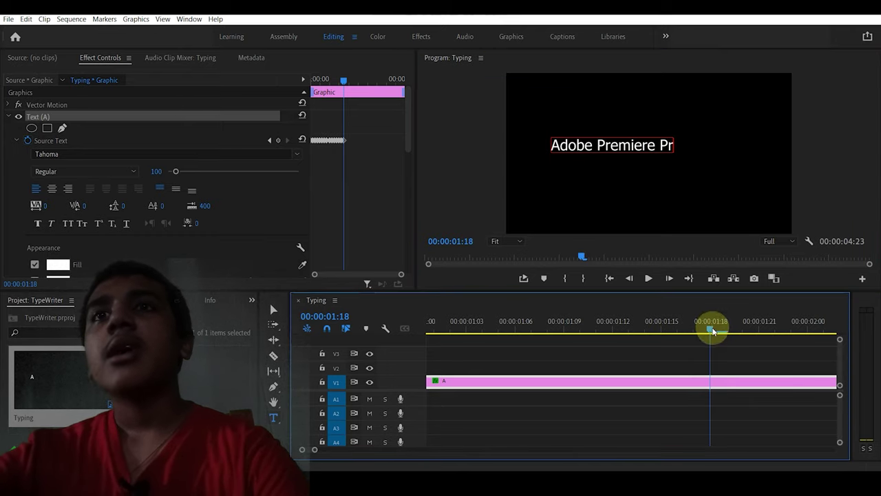
drag(713, 331, 760, 331)
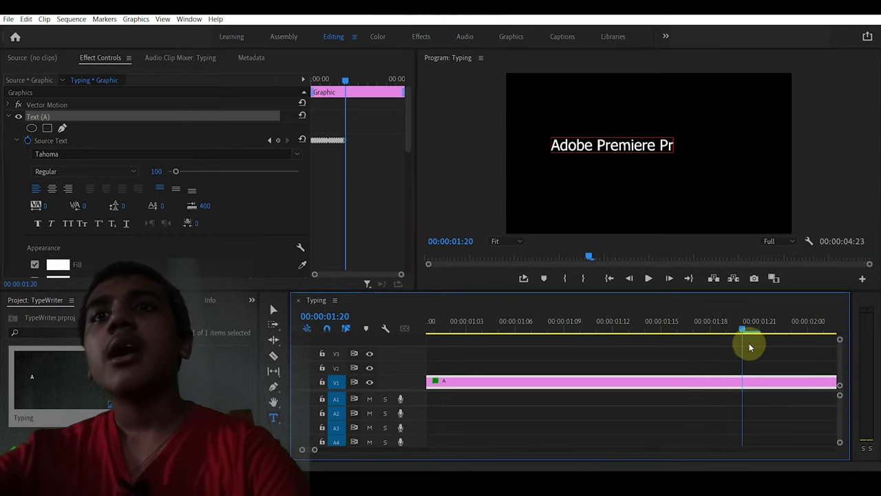
click(673, 148)
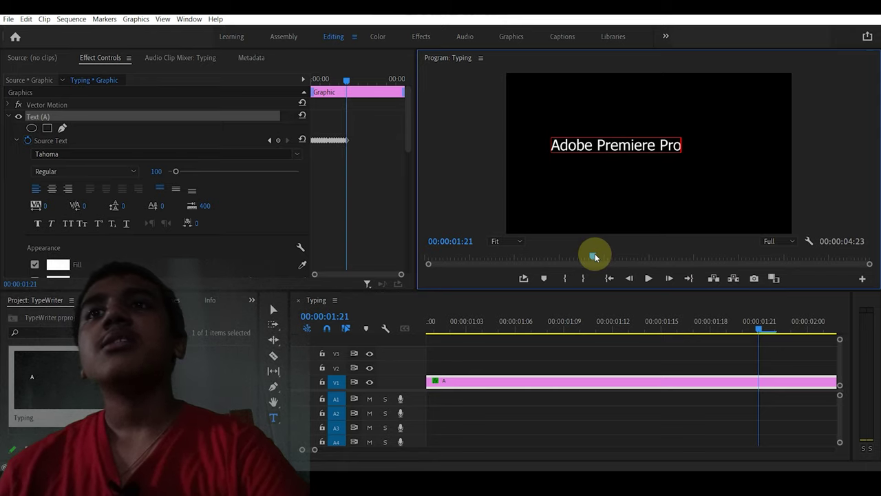
drag(595, 253, 375, 278)
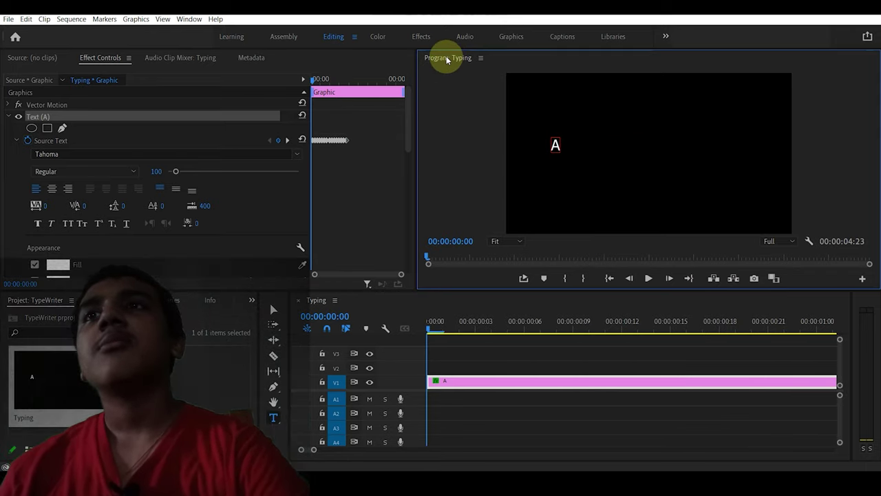
double_click(446, 58)
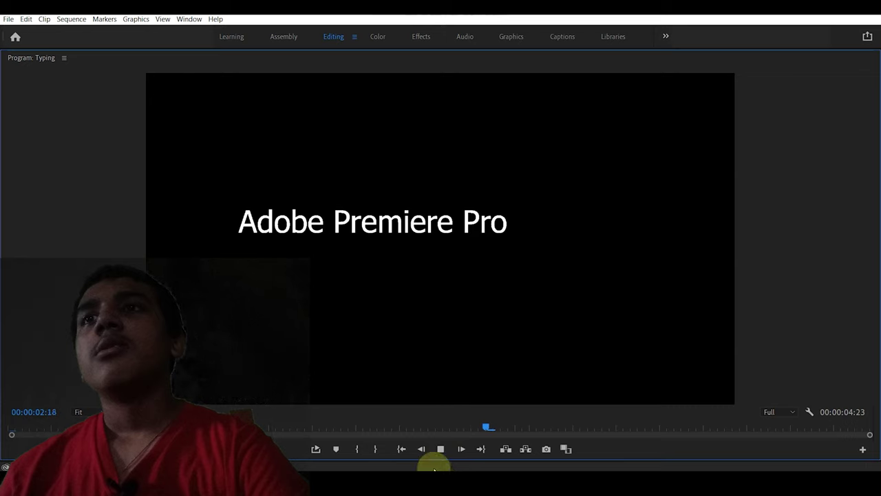
click(441, 449)
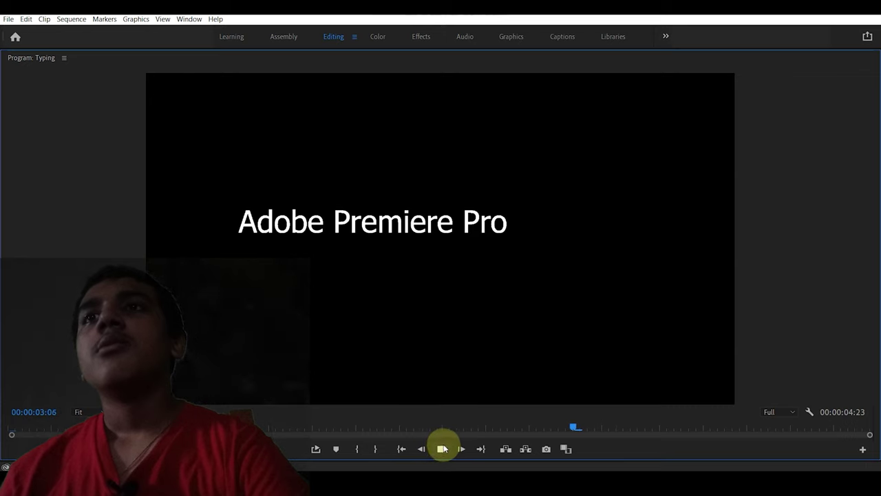
double_click(44, 58)
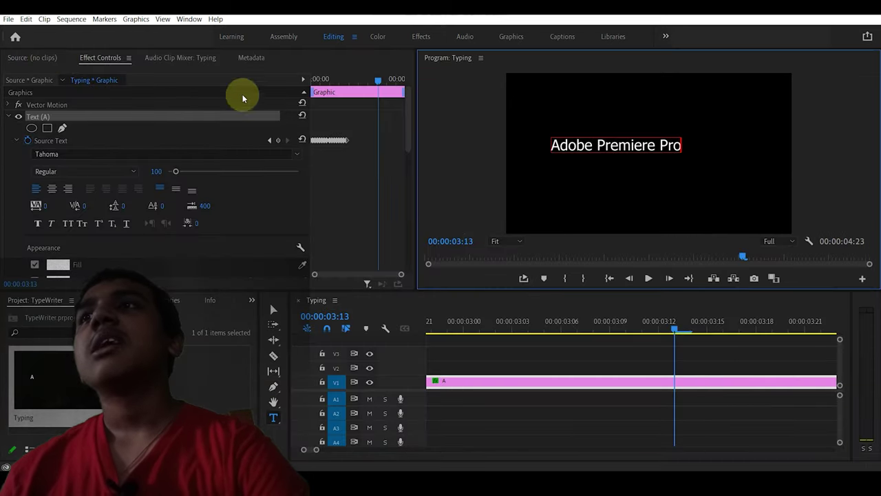